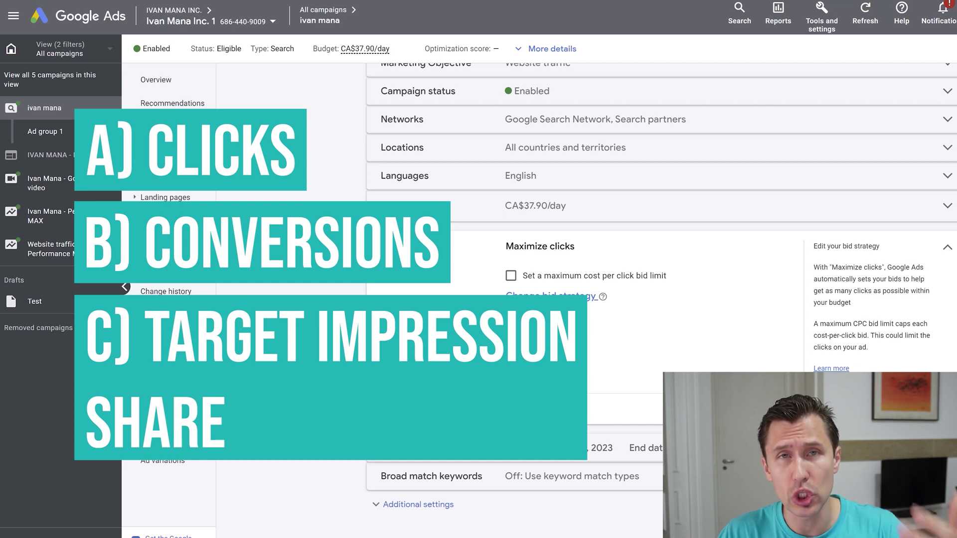
Start changing the campaign's bid strategy and review the options for what bidding should focus on.
{"action": "left_click", "coordinate": [539, 289]}
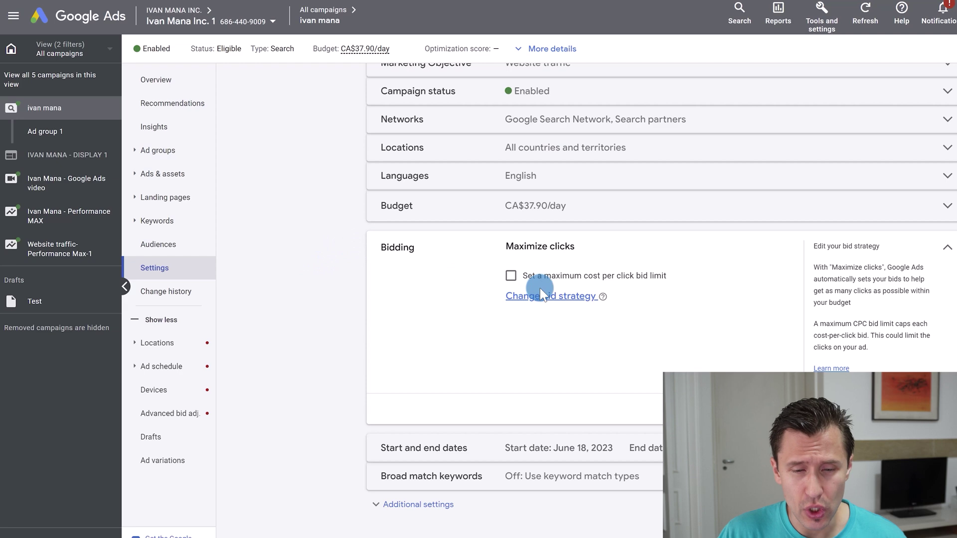
{"action": "double_click", "coordinate": [394, 247]}
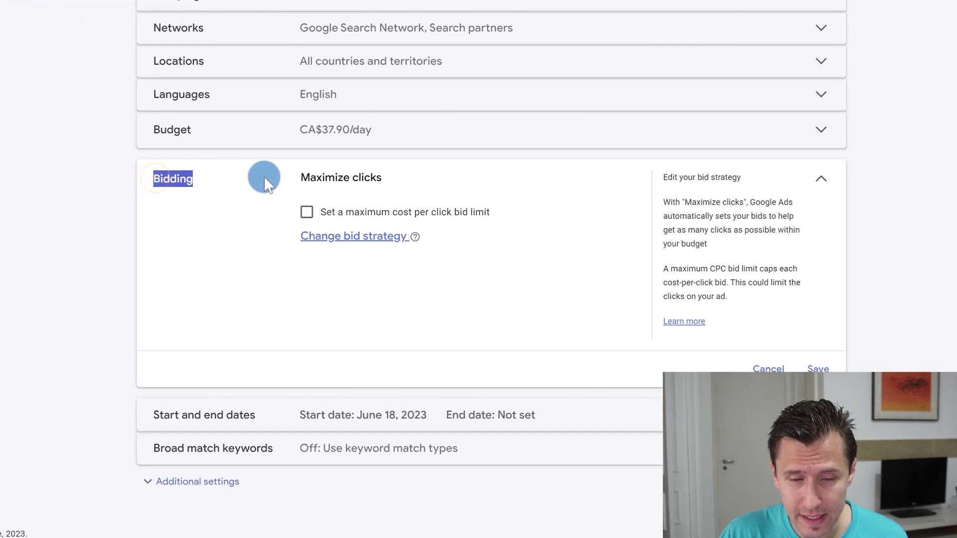
{"action": "left_click", "coordinate": [340, 237]}
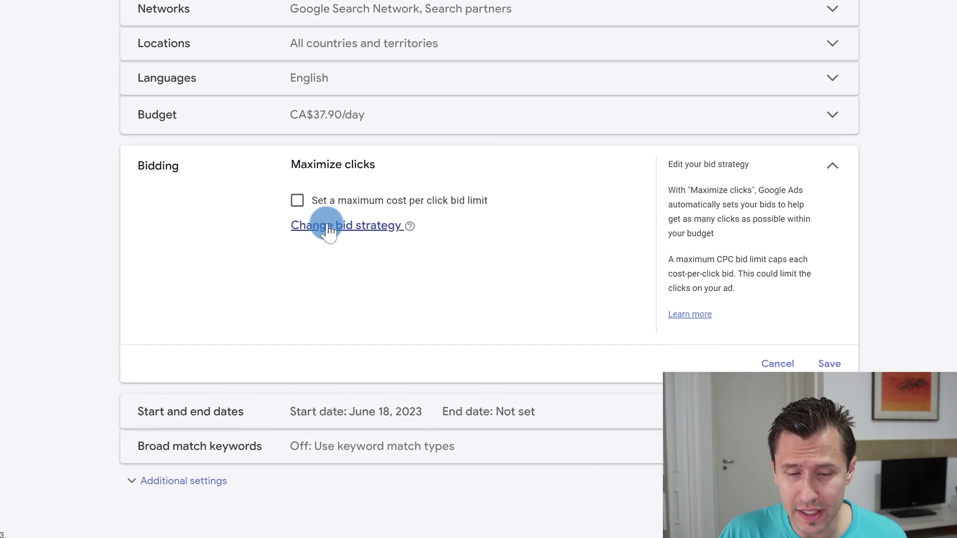
{"action": "left_click", "coordinate": [326, 223]}
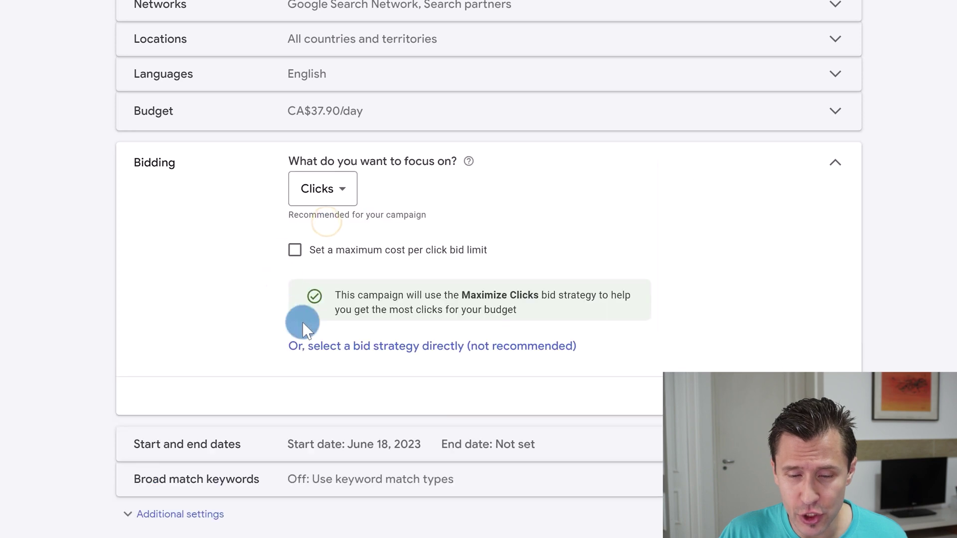
{"action": "left_click", "coordinate": [329, 188]}
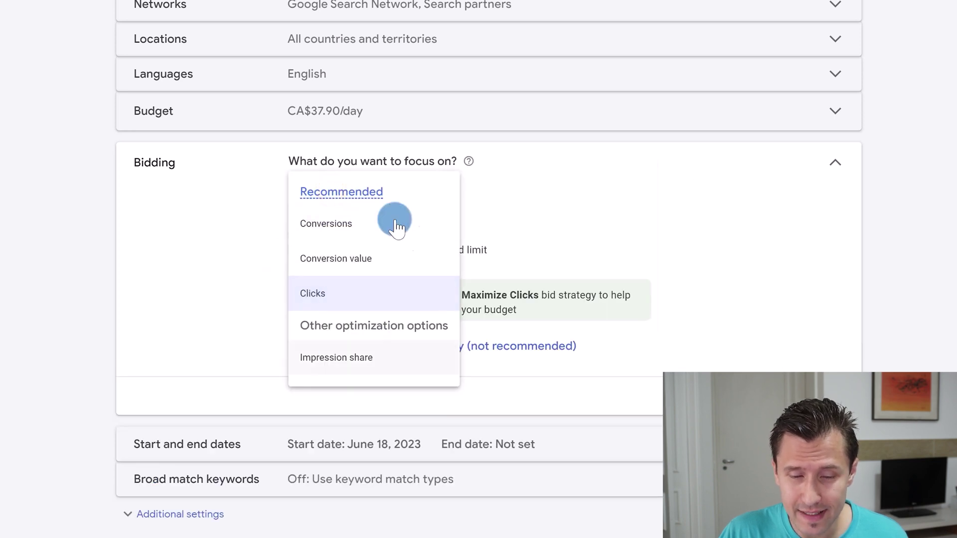
{"action": "left_click", "coordinate": [117, 243]}
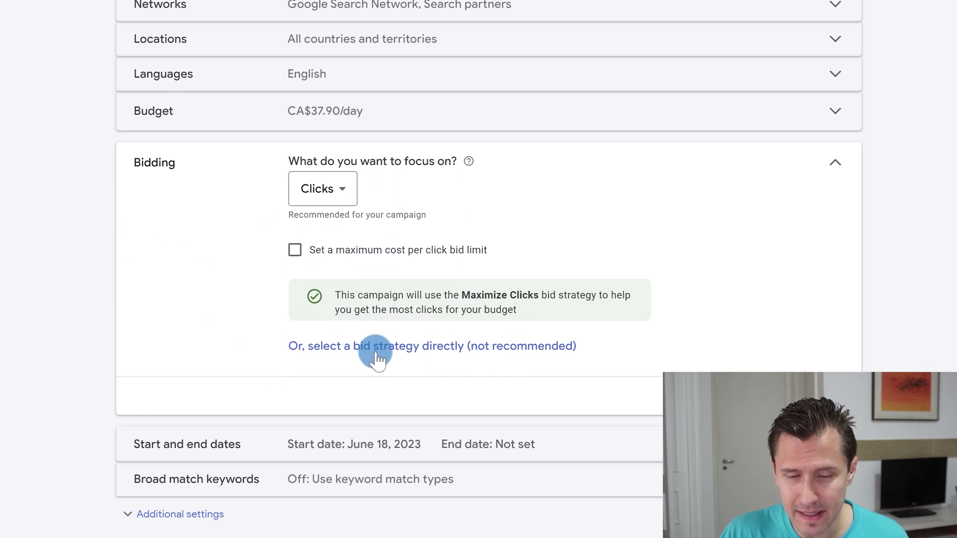
Switch to selecting a bid strategy directly and keep Maximize clicks as the strategy.
{"action": "left_click", "coordinate": [405, 350]}
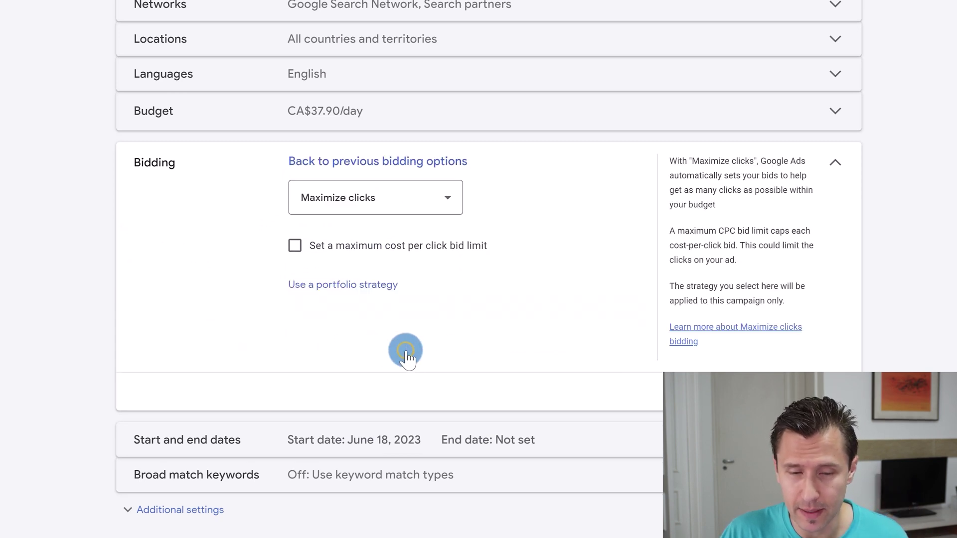
{"action": "left_click", "coordinate": [338, 210]}
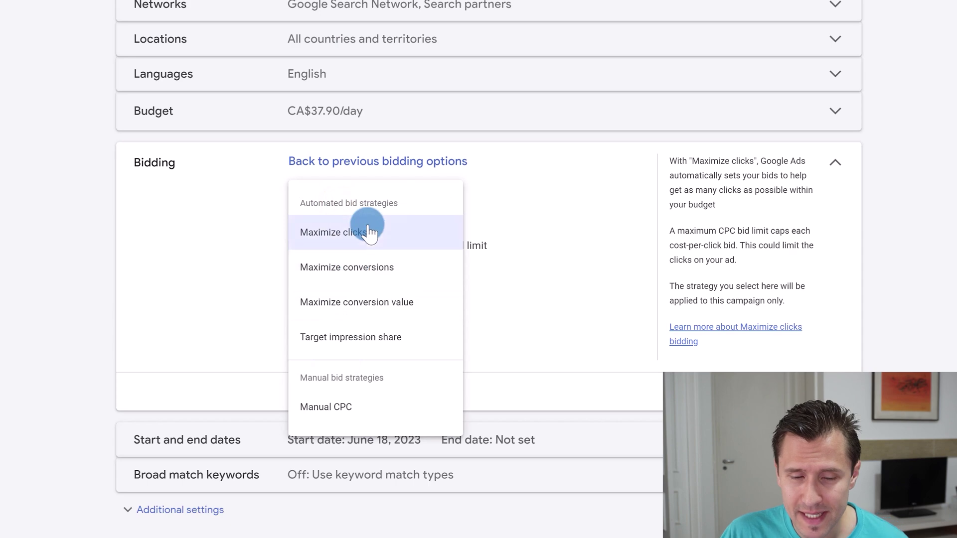
{"action": "left_click", "coordinate": [370, 232]}
{"action": "left_click", "coordinate": [363, 199]}
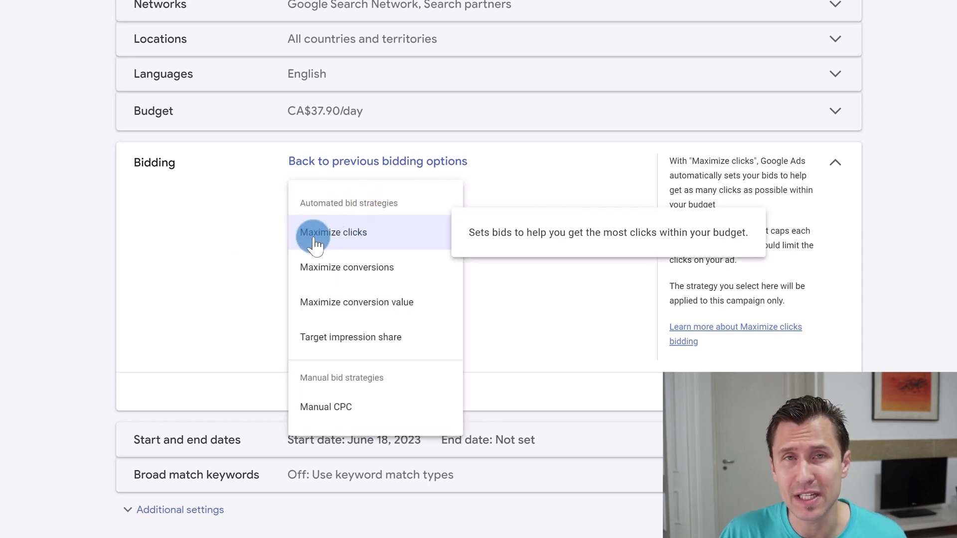
{"action": "left_click", "coordinate": [121, 239]}
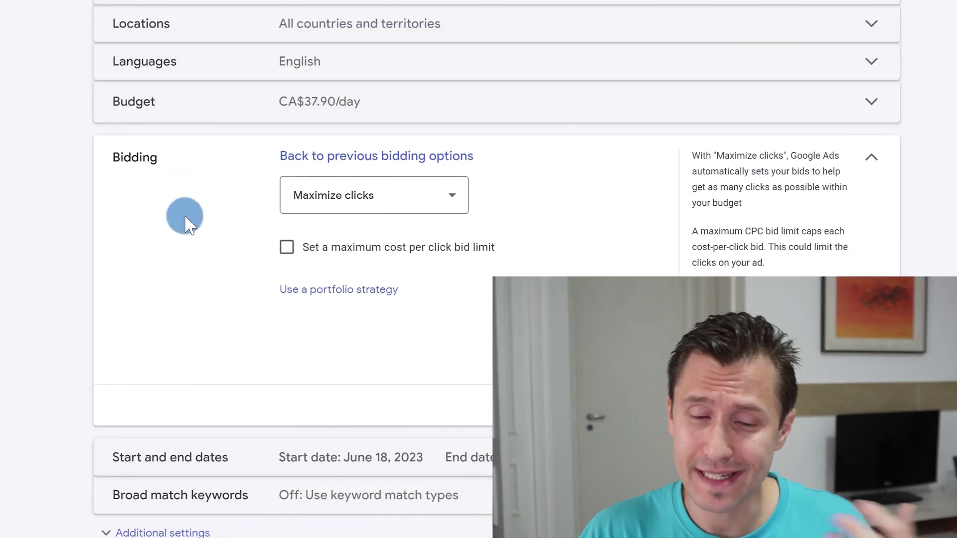
Enable the maximum cost per click bid limit and view the account's available tools and settings.
{"action": "left_click", "coordinate": [329, 258]}
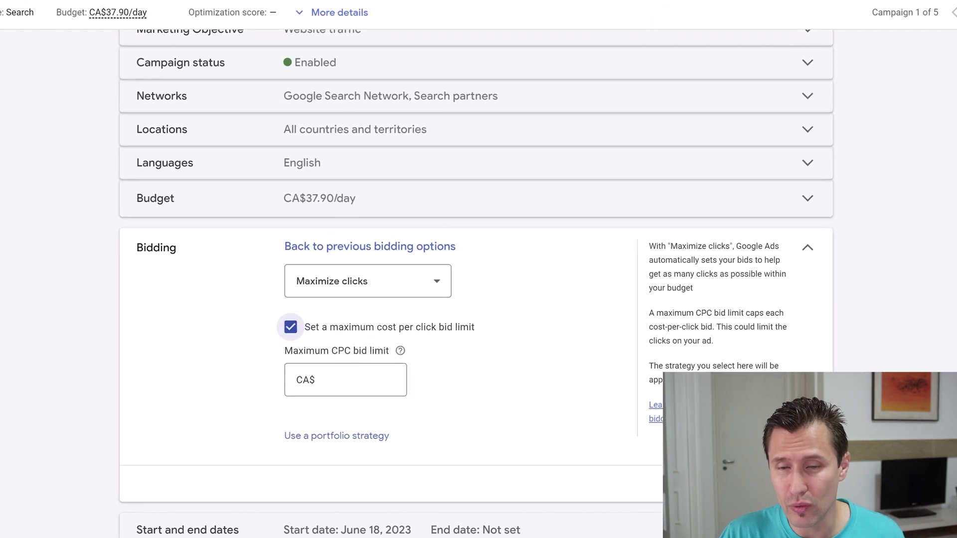
{"action": "left_click", "coordinate": [632, 45]}
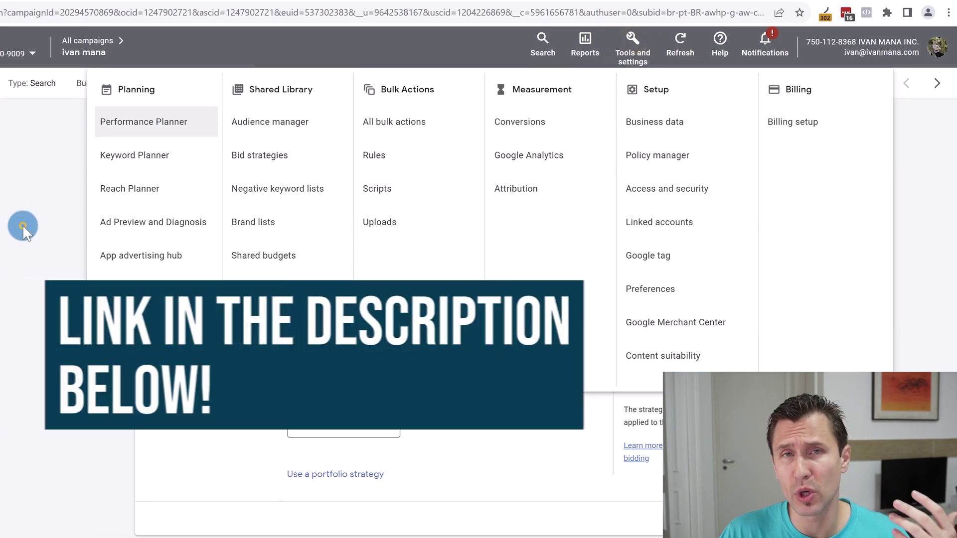
{"action": "left_click", "coordinate": [23, 225]}
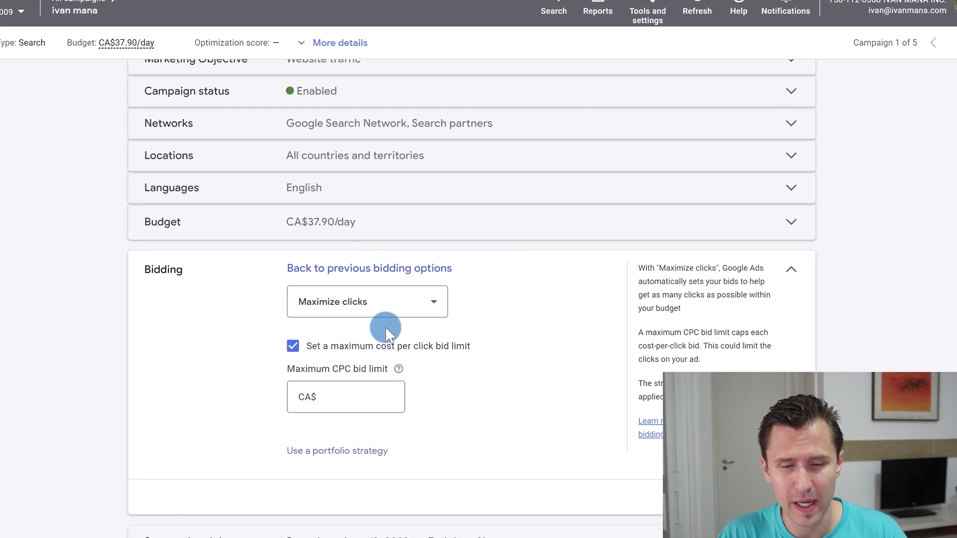
Change the bid strategy to Maximize conversions with a target cost per action of CA$2.00.
{"action": "left_click", "coordinate": [338, 301]}
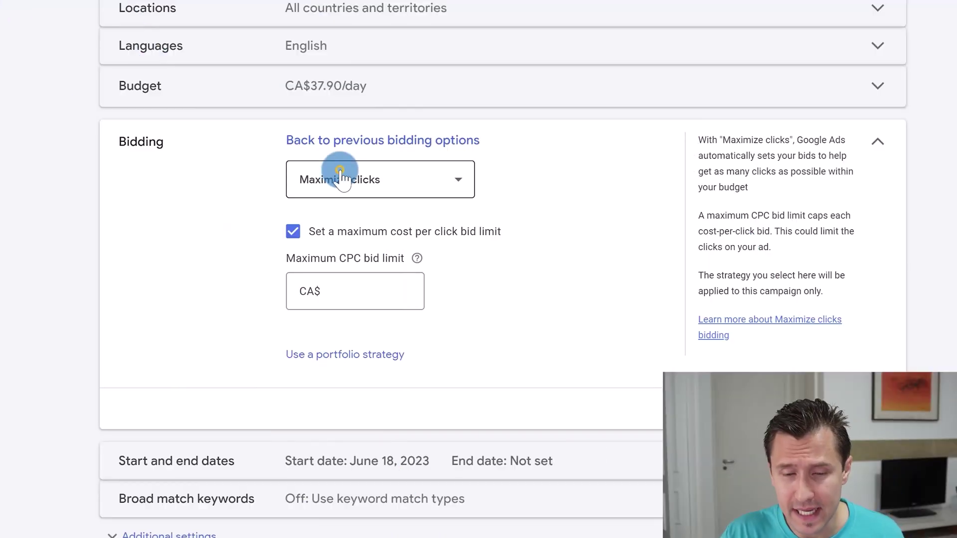
{"action": "left_click", "coordinate": [339, 174]}
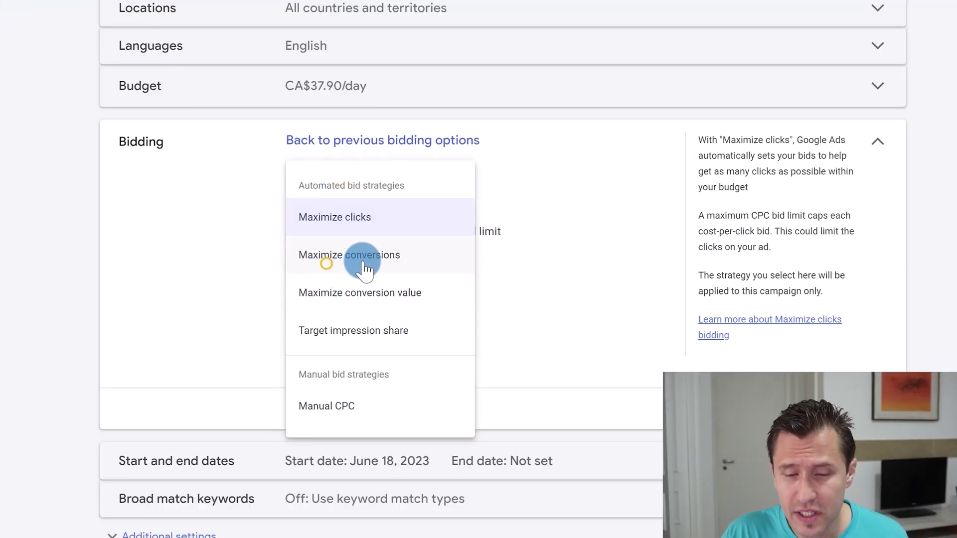
{"action": "left_click", "coordinate": [323, 256]}
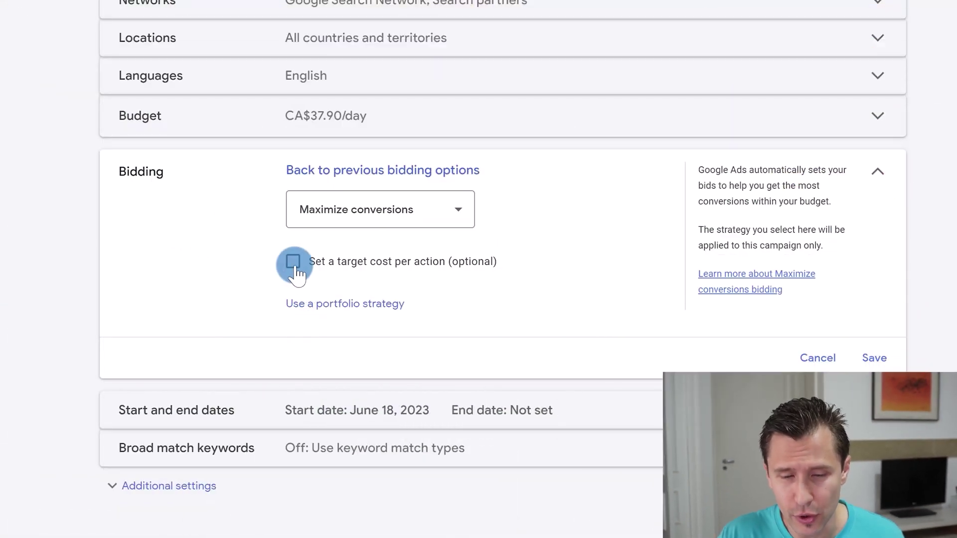
{"action": "left_click", "coordinate": [428, 276]}
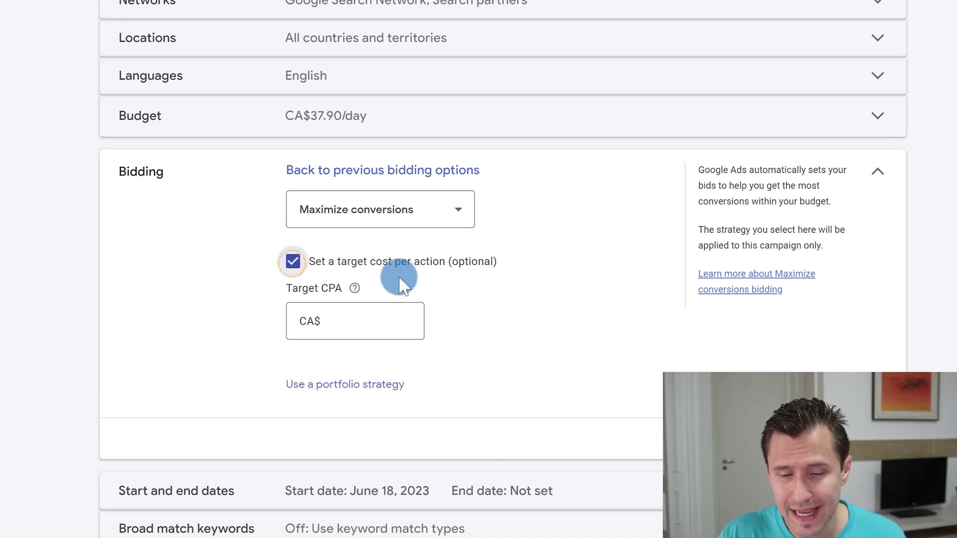
{"action": "left_click", "coordinate": [340, 326]}
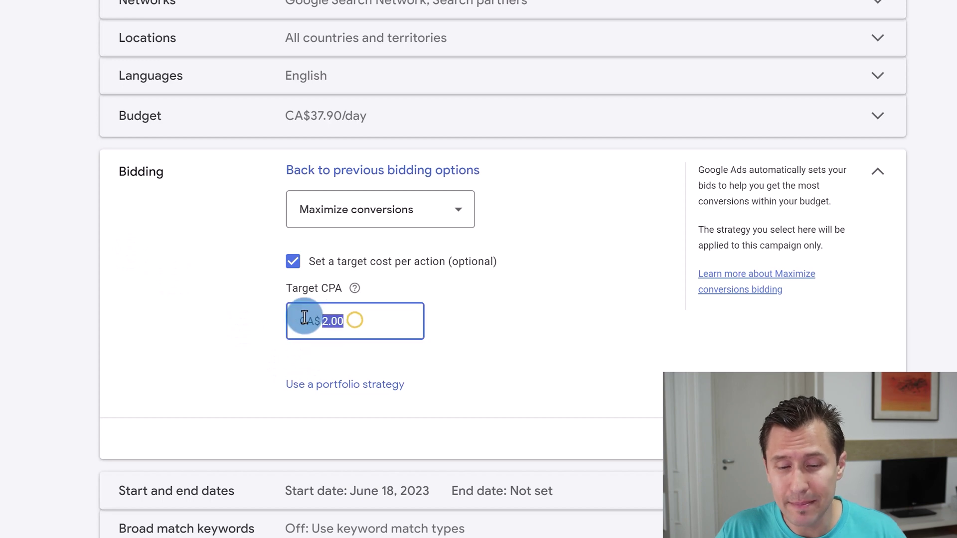
{"action": "left_click", "coordinate": [219, 298]}
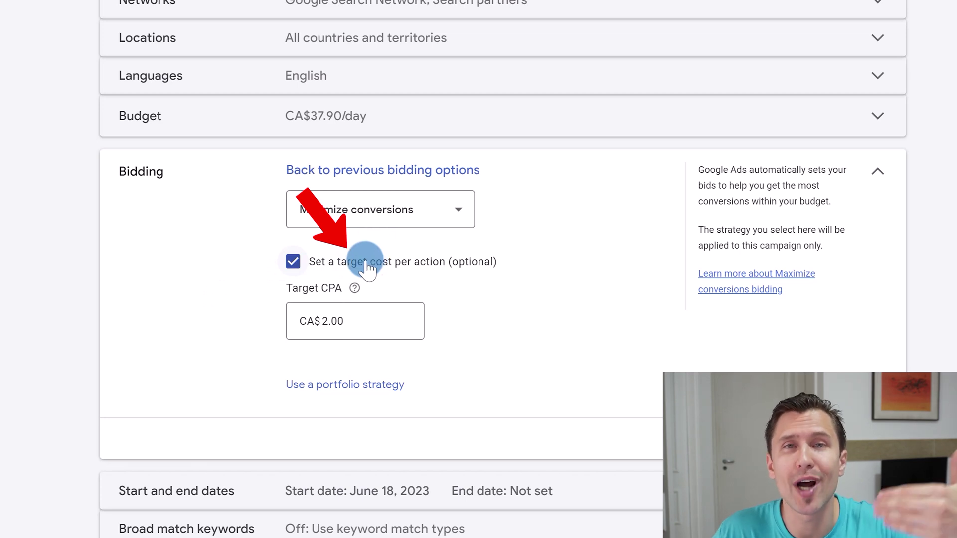
{"action": "left_click", "coordinate": [343, 319]}
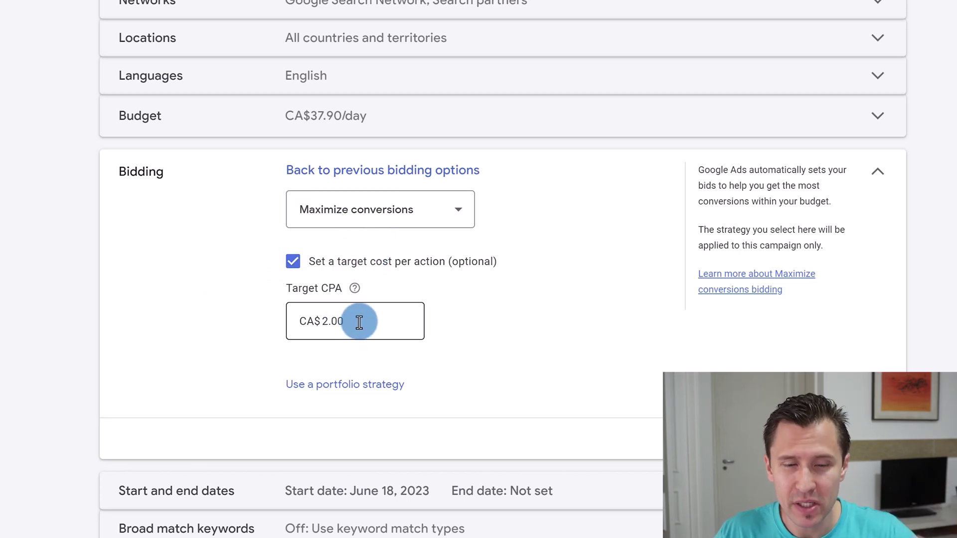
{"action": "left_click_drag", "start_coordinate": [319, 315], "coordinate": [317, 314]}
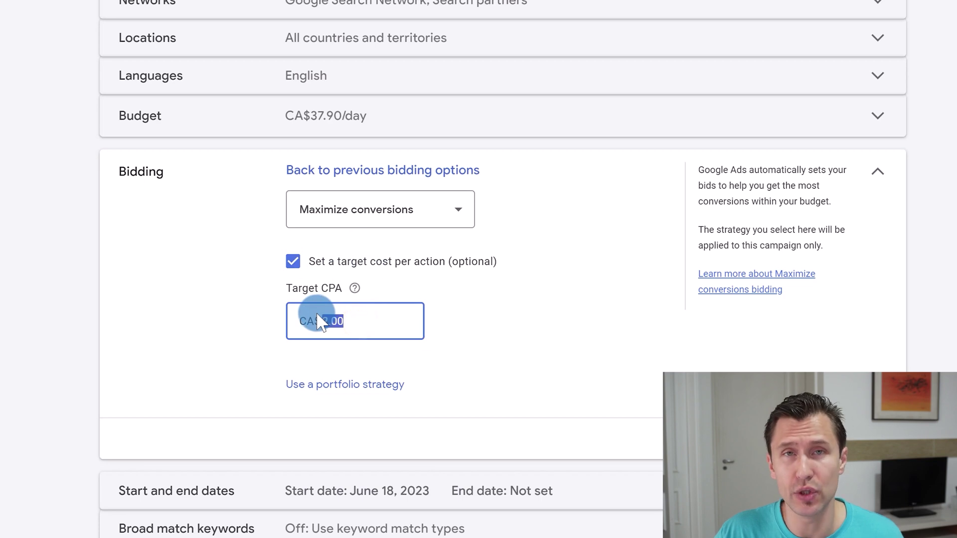
{"action": "left_click", "coordinate": [176, 297]}
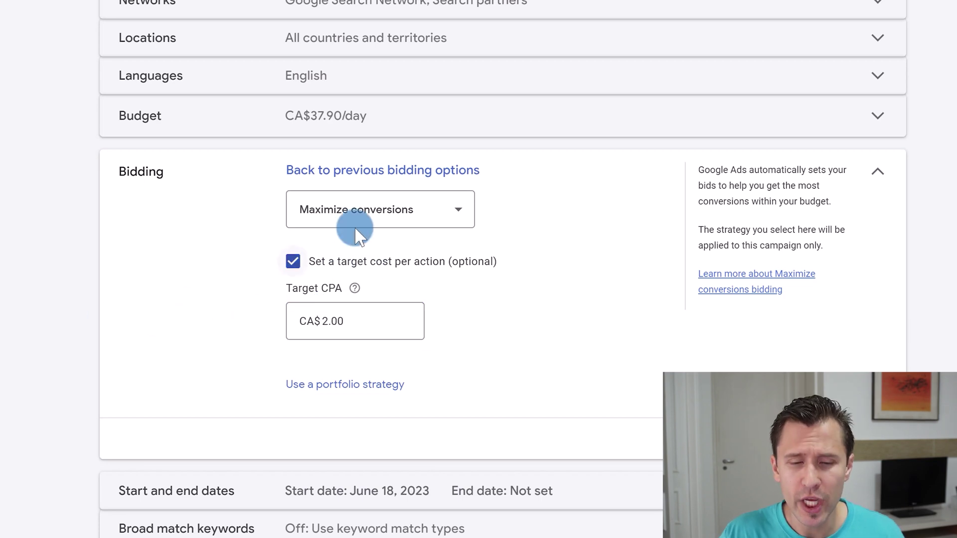
Change the bid strategy to Maximize conversion value and enable a target return on ad spend, leaving the target ROAS empty.
{"action": "left_click", "coordinate": [356, 209]}
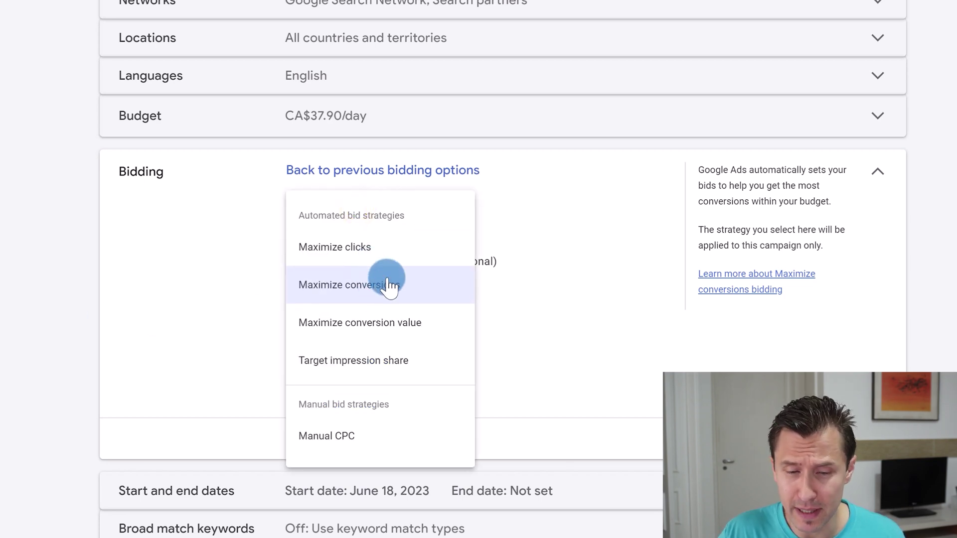
{"action": "left_click", "coordinate": [184, 270]}
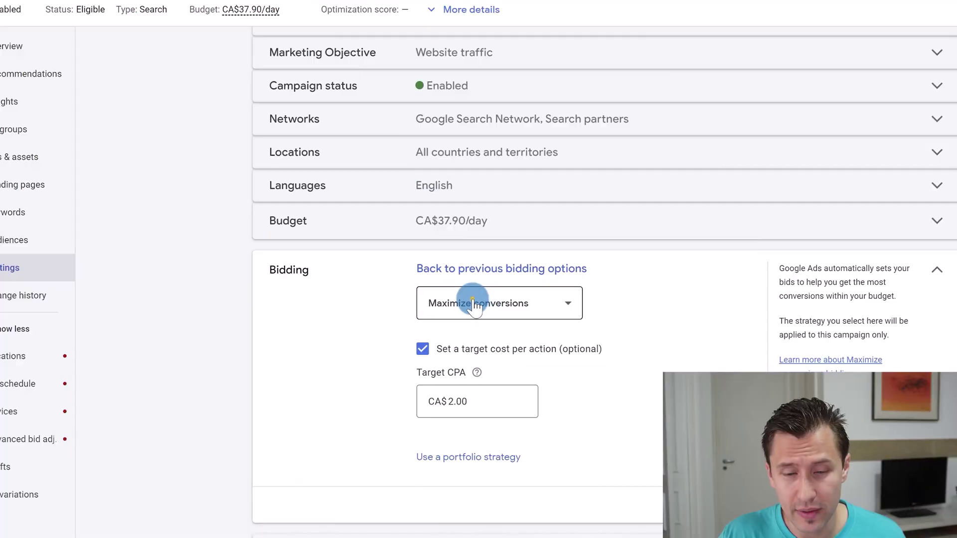
{"action": "left_click", "coordinate": [472, 299]}
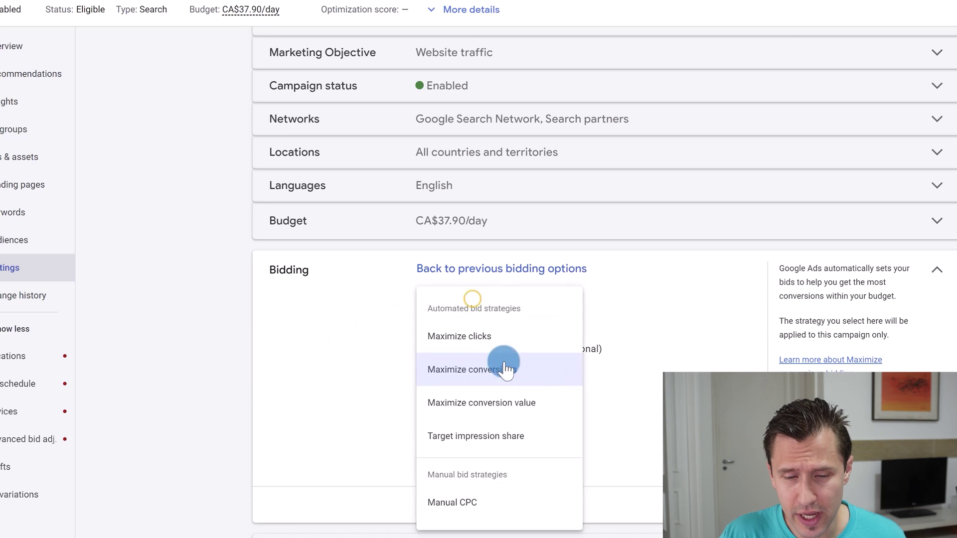
{"action": "left_click", "coordinate": [467, 406]}
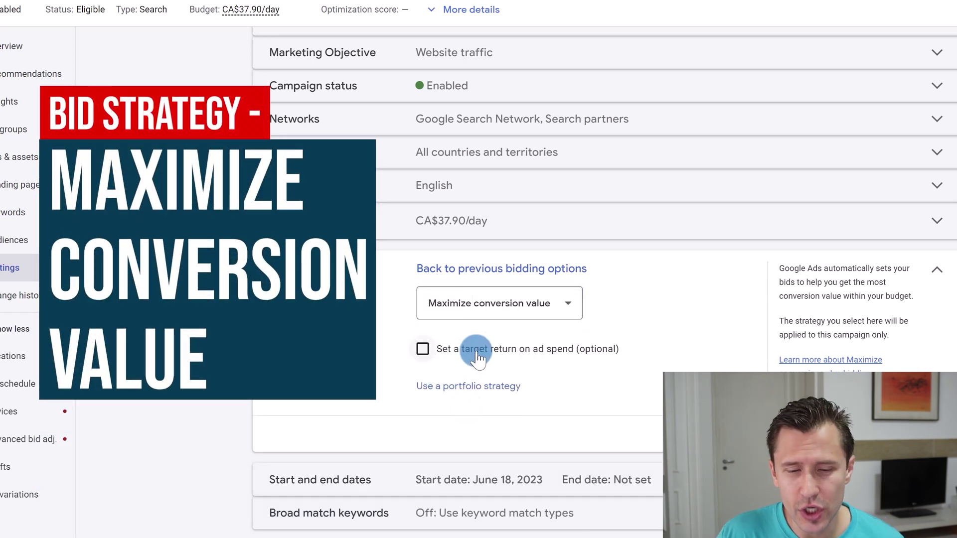
{"action": "left_click", "coordinate": [473, 298]}
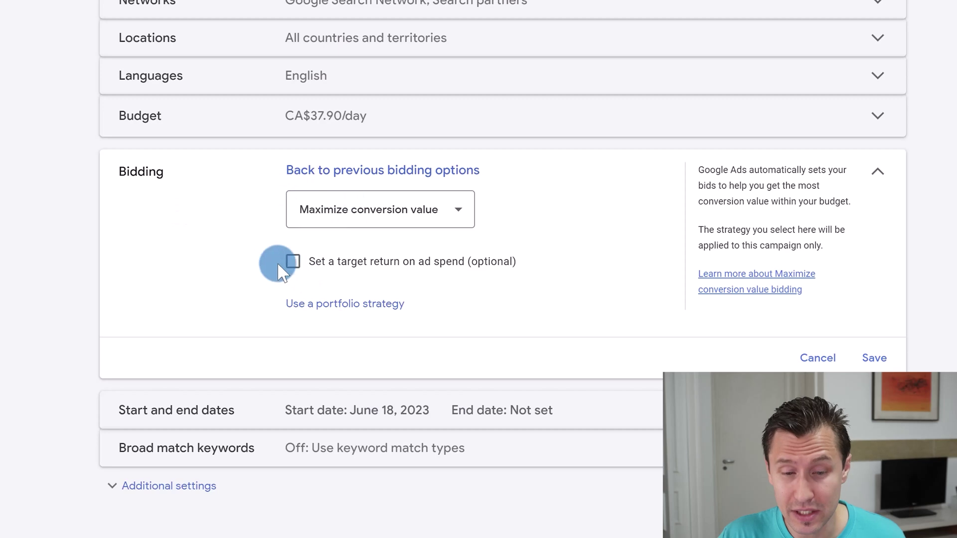
{"action": "left_click", "coordinate": [311, 273]}
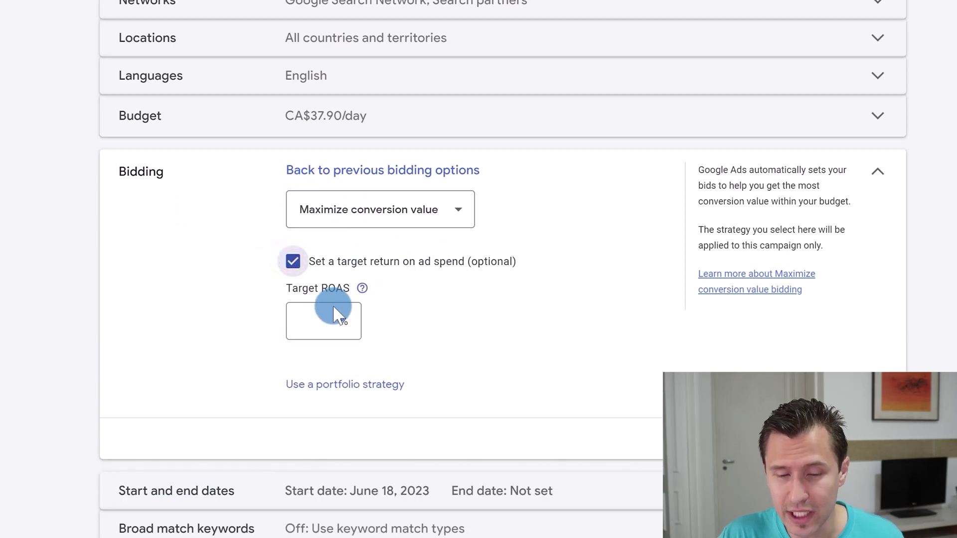
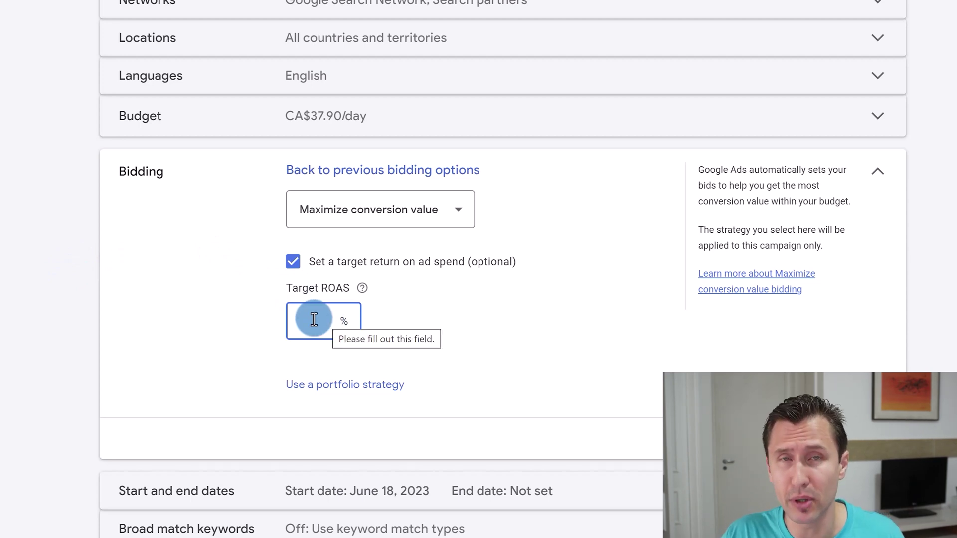
{"action": "left_click", "coordinate": [190, 321]}
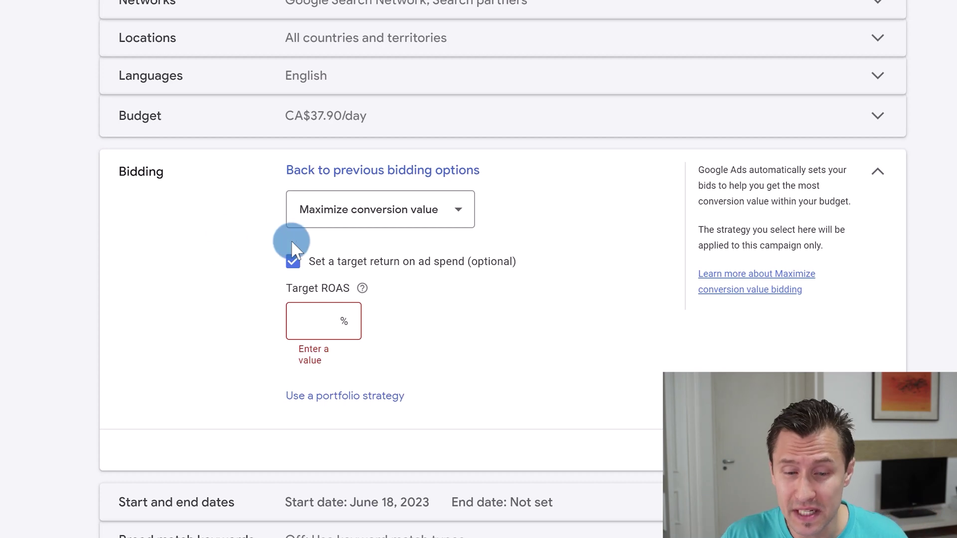
Change the bid strategy to Target impression share and review the ad location choices, keeping Anywhere on results page.
{"action": "left_click", "coordinate": [354, 225]}
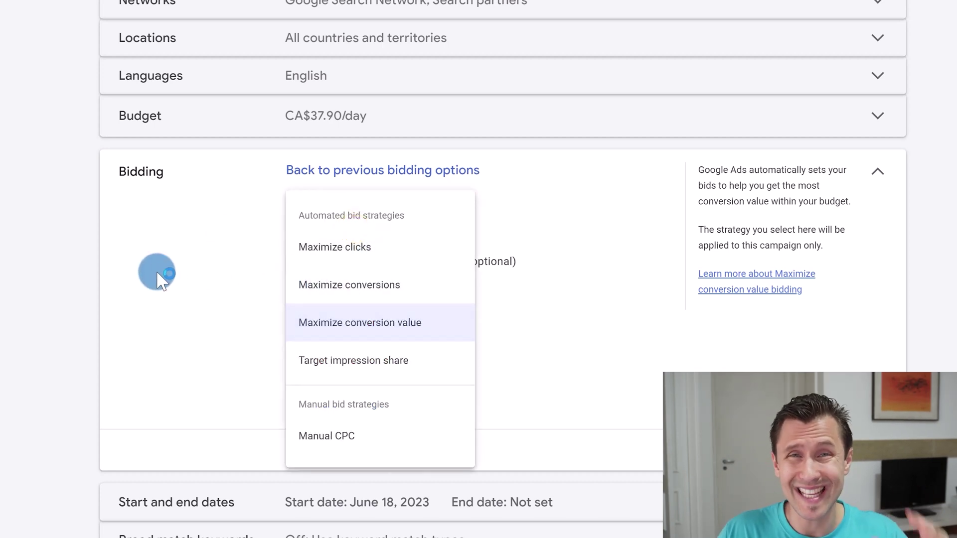
{"action": "mouse_move", "coordinate": [341, 326]}
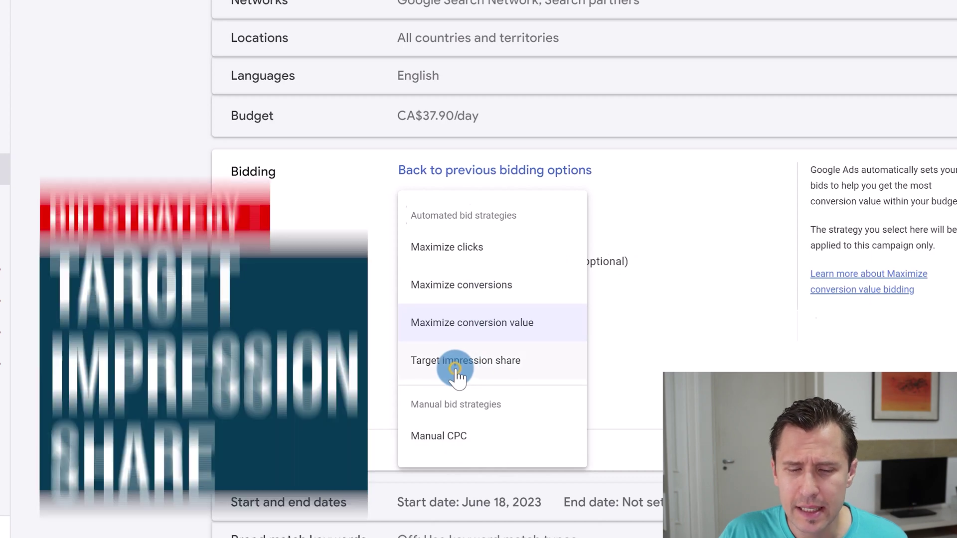
{"action": "left_click", "coordinate": [454, 369]}
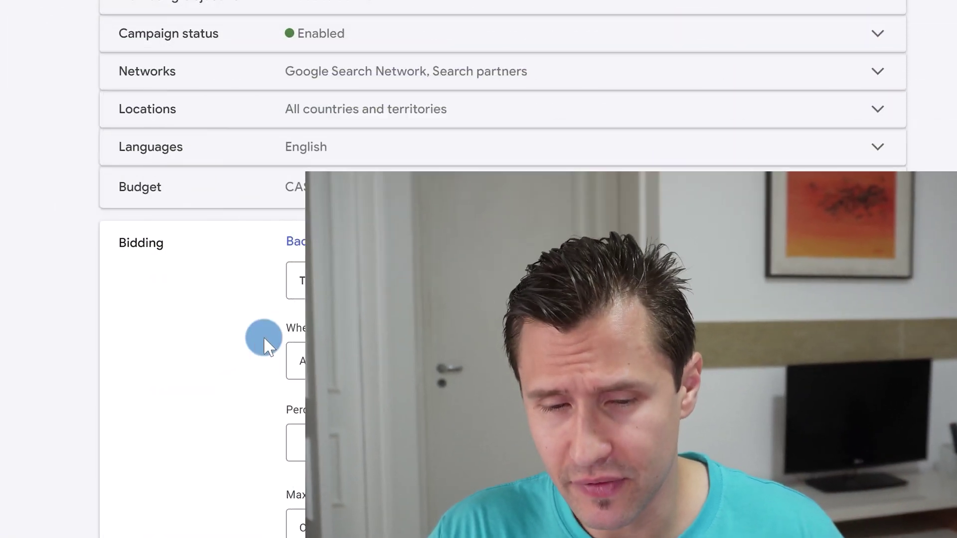
{"action": "scroll", "coordinate": [299, 289], "scroll_direction": "down", "scroll_amount": 3}
{"action": "left_click", "coordinate": [337, 199]}
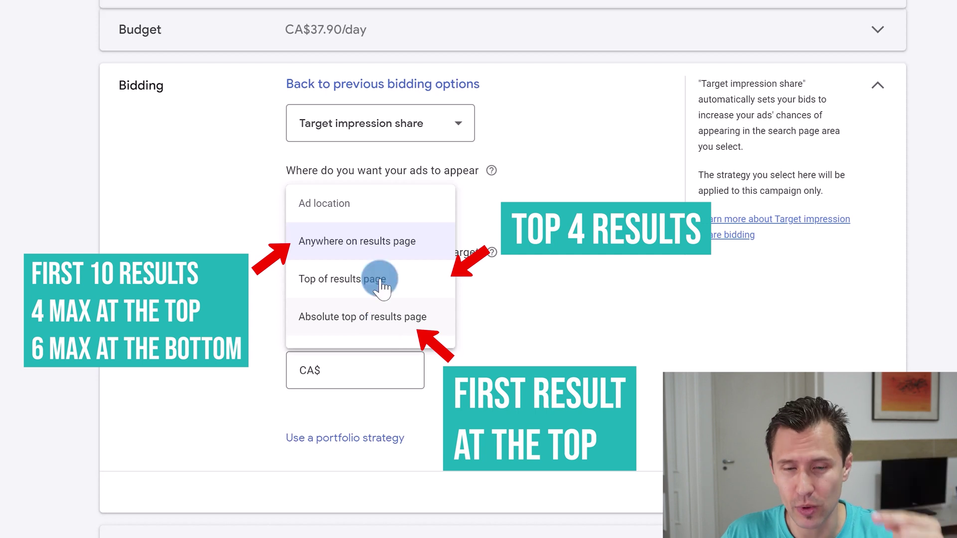
{"action": "left_click", "coordinate": [215, 237]}
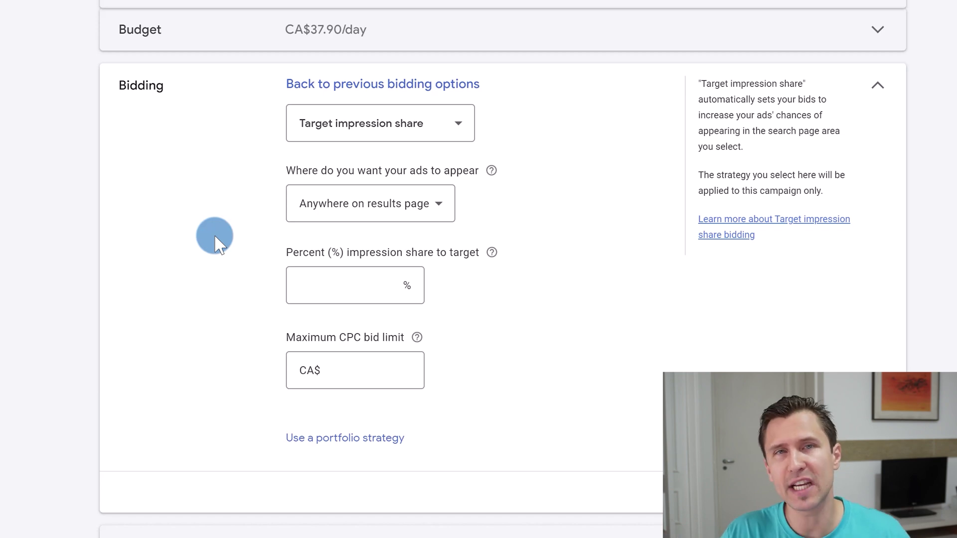
Set the ad location to Absolute top of results page with a 20% impression share target.
{"action": "left_click", "coordinate": [374, 210]}
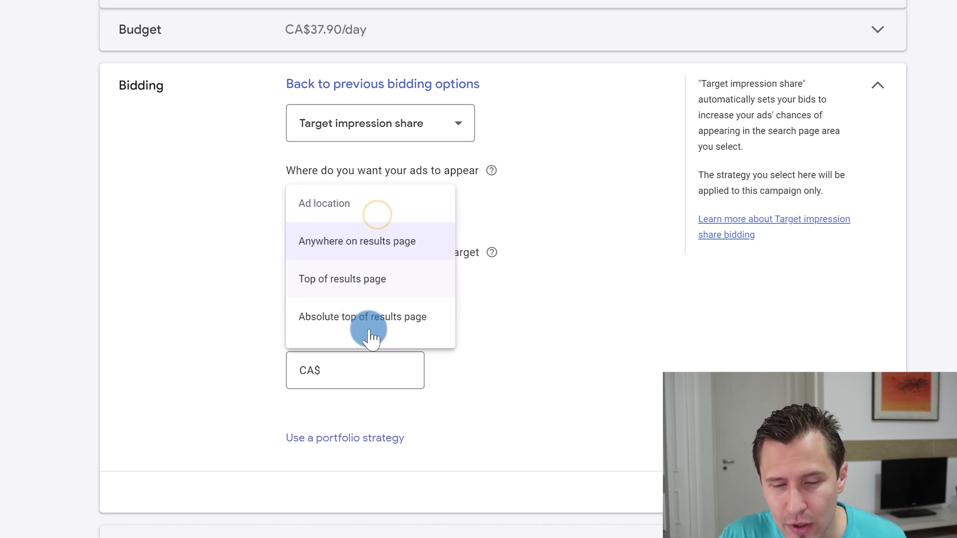
{"action": "left_click", "coordinate": [367, 327]}
{"action": "left_click", "coordinate": [319, 283]}
{"action": "type", "text": "20"}
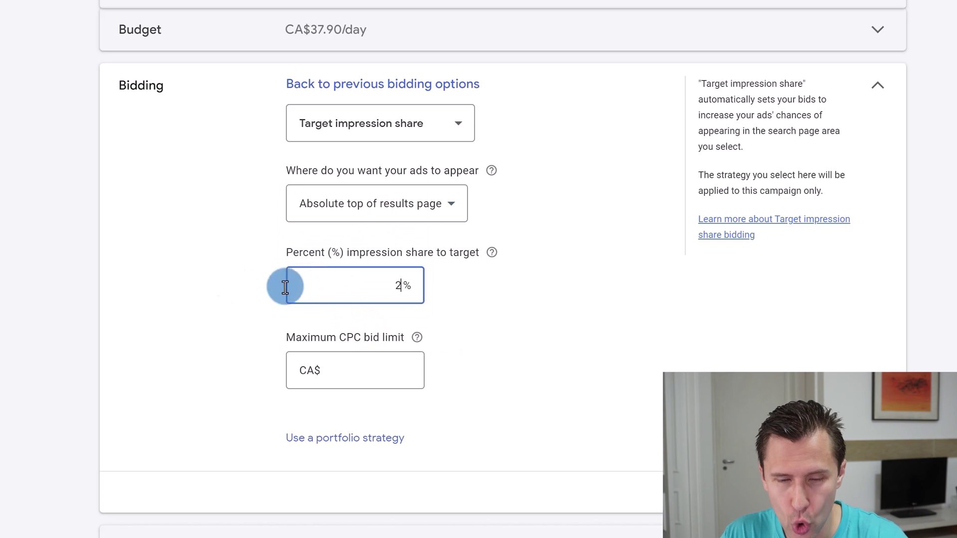
{"action": "left_click", "coordinate": [174, 277]}
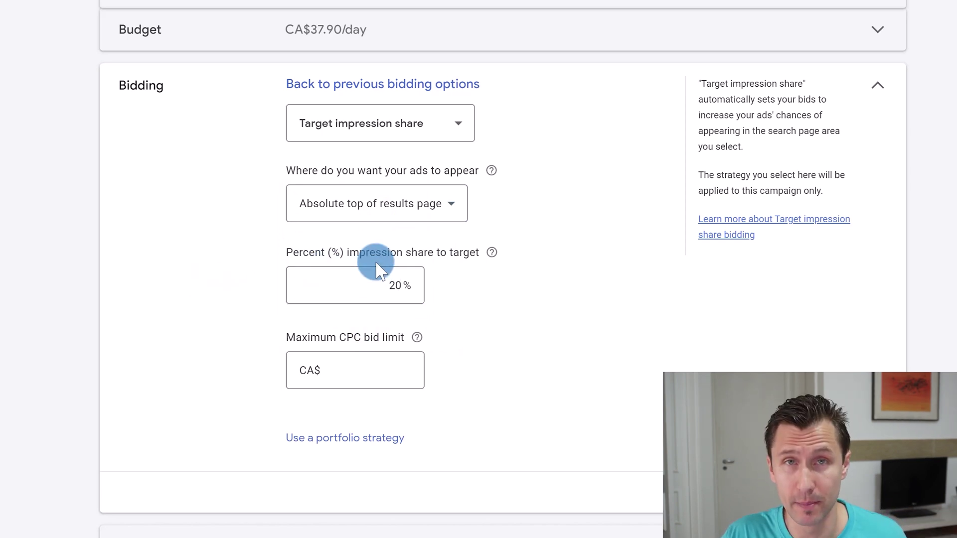
Review the ad location choices and change the location back to Anywhere on results page.
{"action": "left_click", "coordinate": [409, 216]}
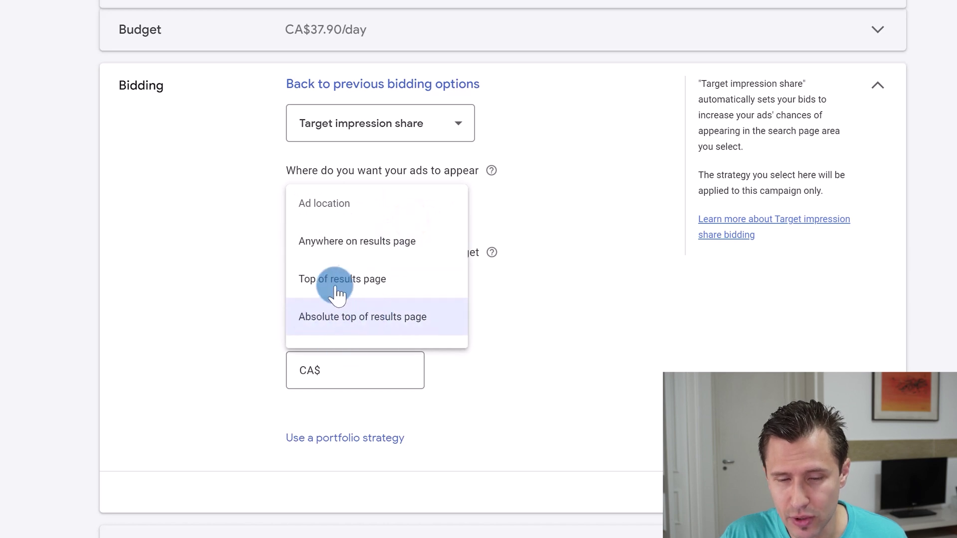
{"action": "left_click", "coordinate": [239, 241]}
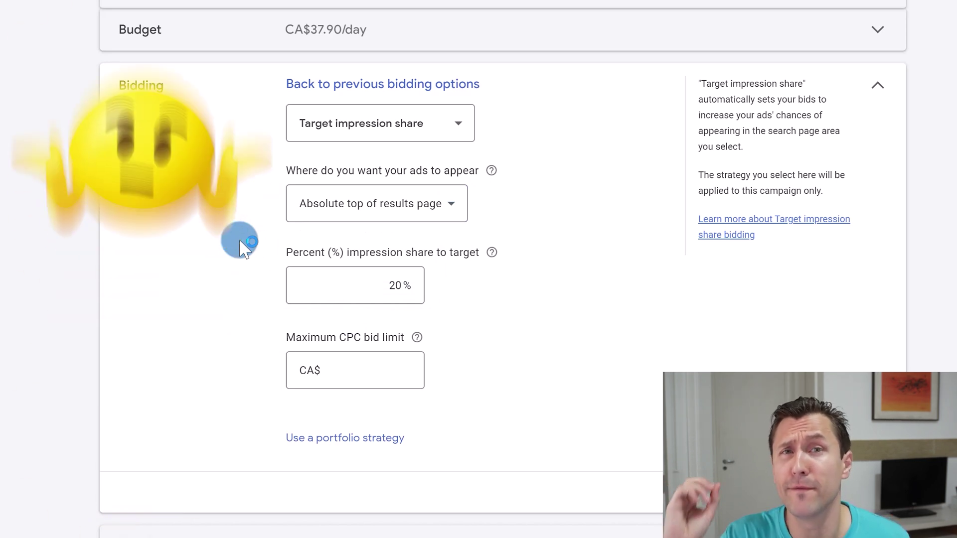
{"action": "left_click", "coordinate": [368, 204]}
{"action": "left_click", "coordinate": [331, 240]}
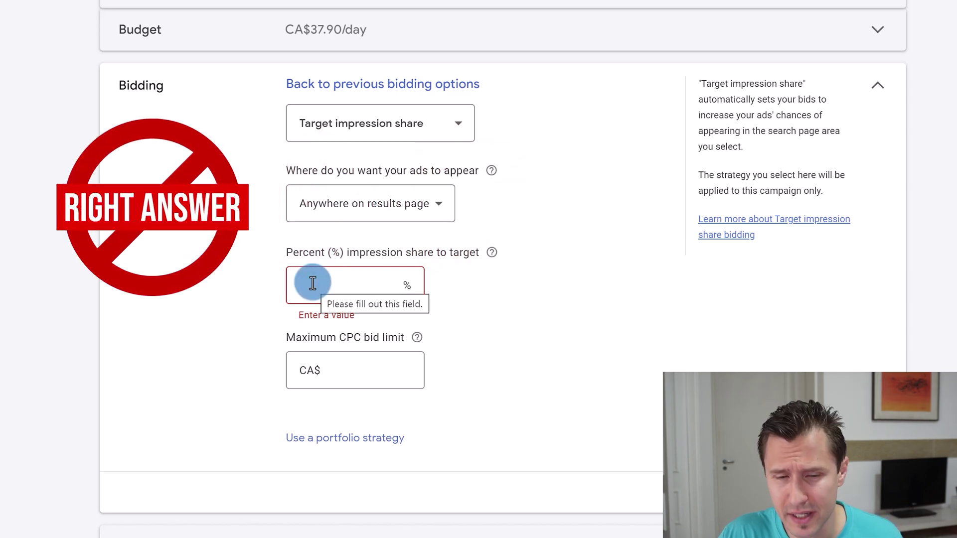
Set the impression share target to 20% and the maximum CPC bid limit to CA$0.50.
{"action": "left_click", "coordinate": [331, 373]}
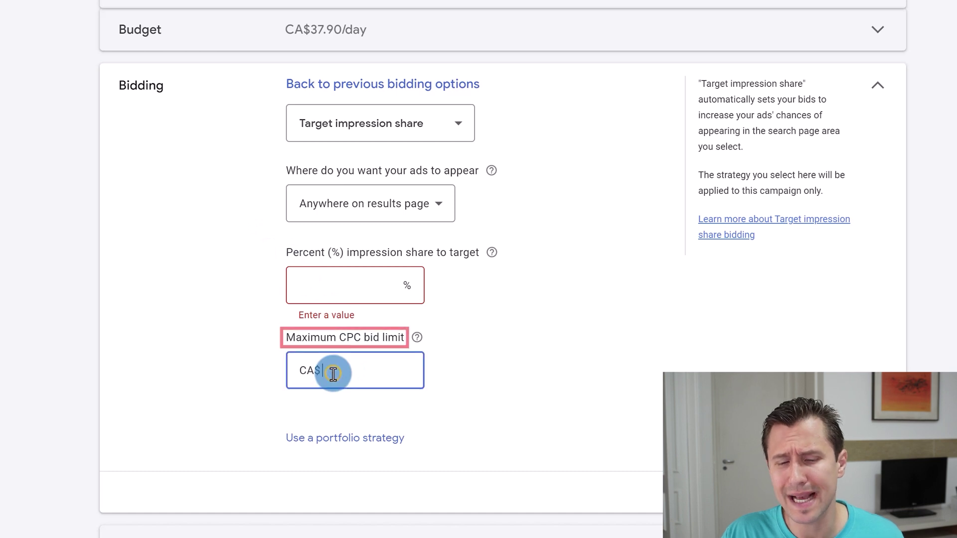
{"action": "left_click", "coordinate": [331, 288]}
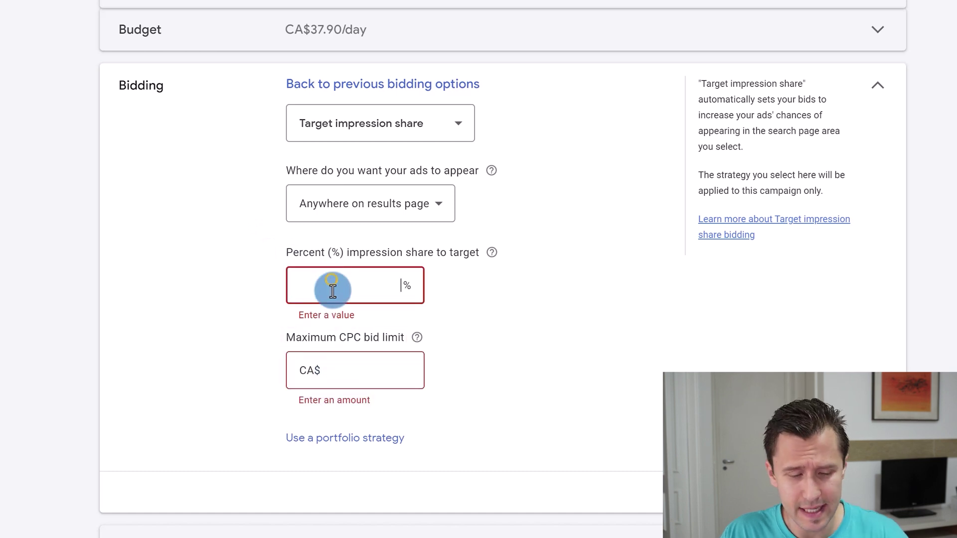
{"action": "type", "text": "20"}
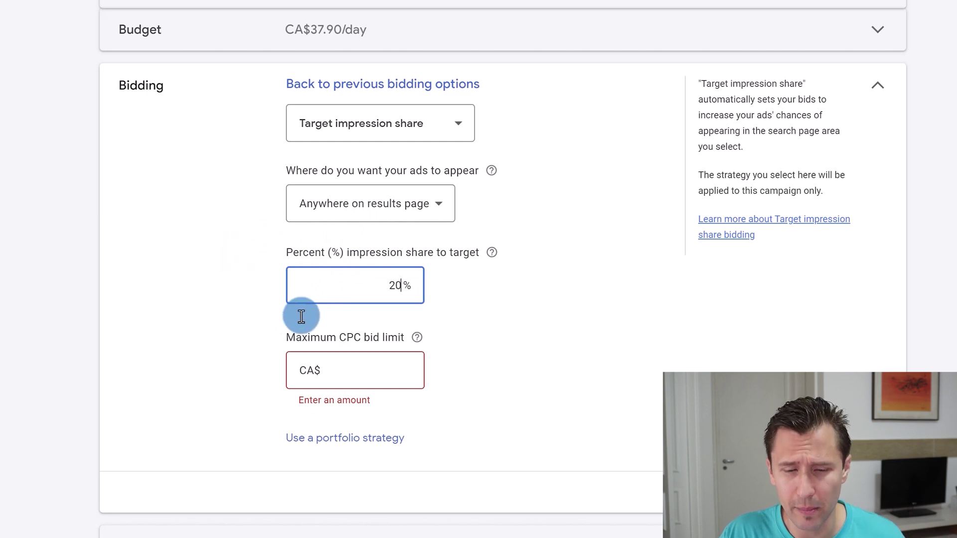
{"action": "left_click", "coordinate": [352, 367]}
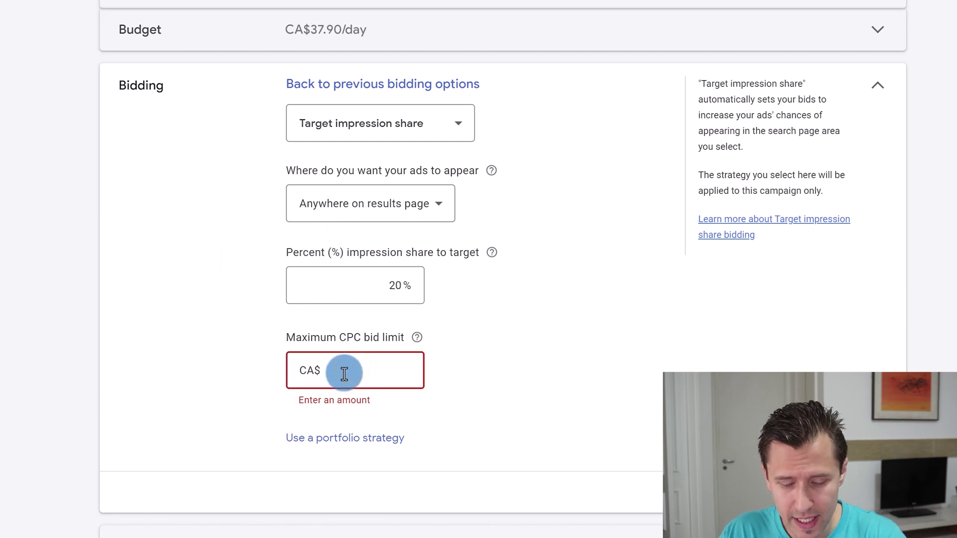
{"action": "type", "text": "0.50"}
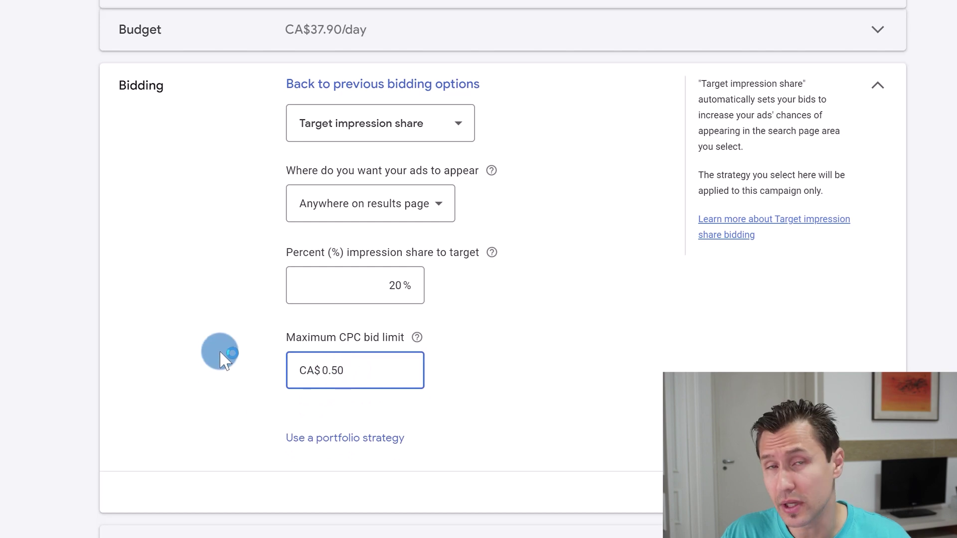